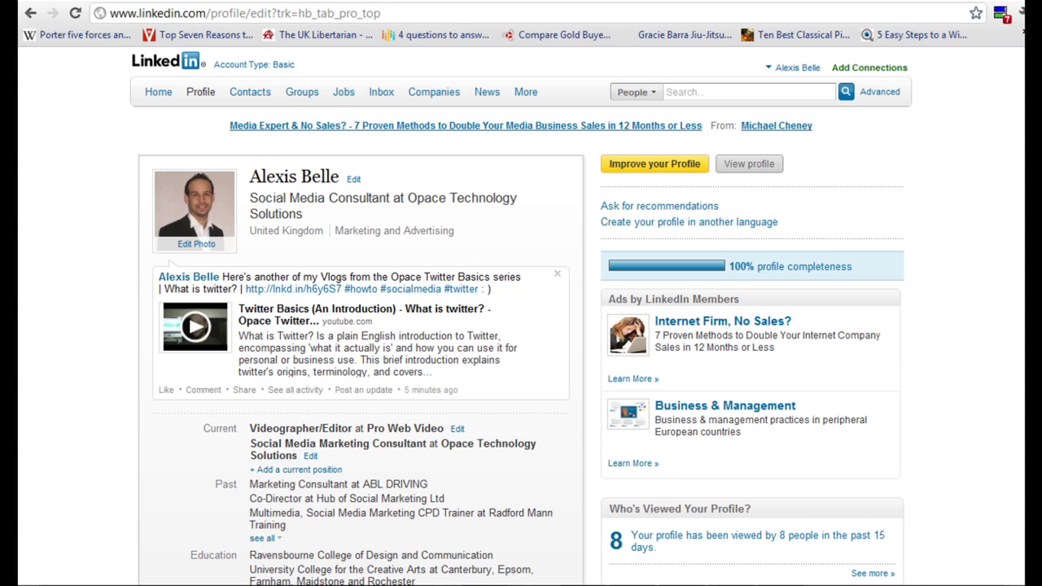
Step: Review the existing profile from its header and latest update through the summary, specialties and work experience entries
{"action": "scroll", "coordinate": [521, 315], "scroll_direction": "down", "scroll_amount": 1}
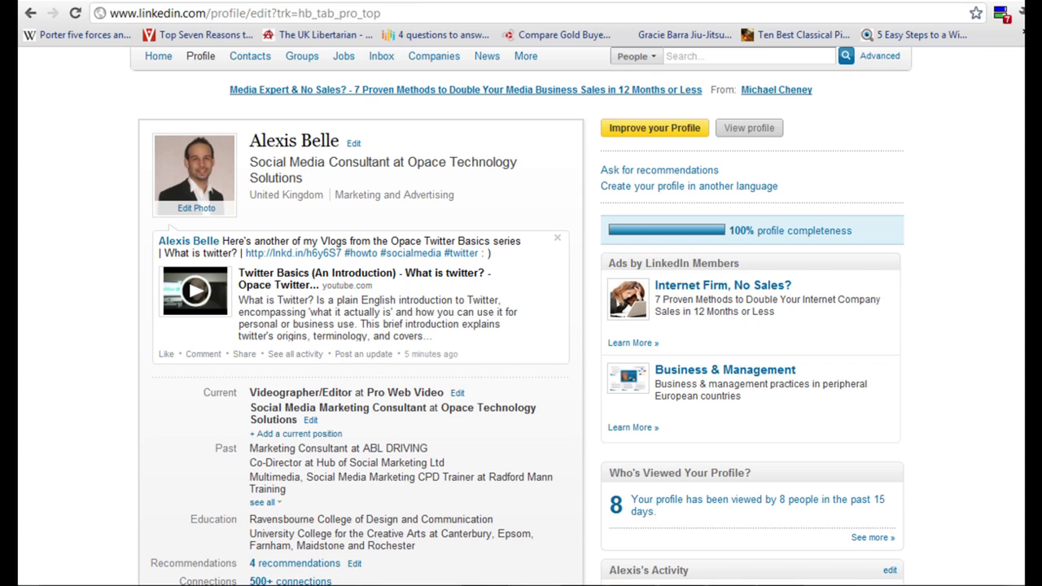
{"action": "scroll", "coordinate": [521, 316], "scroll_direction": "down", "scroll_amount": 4}
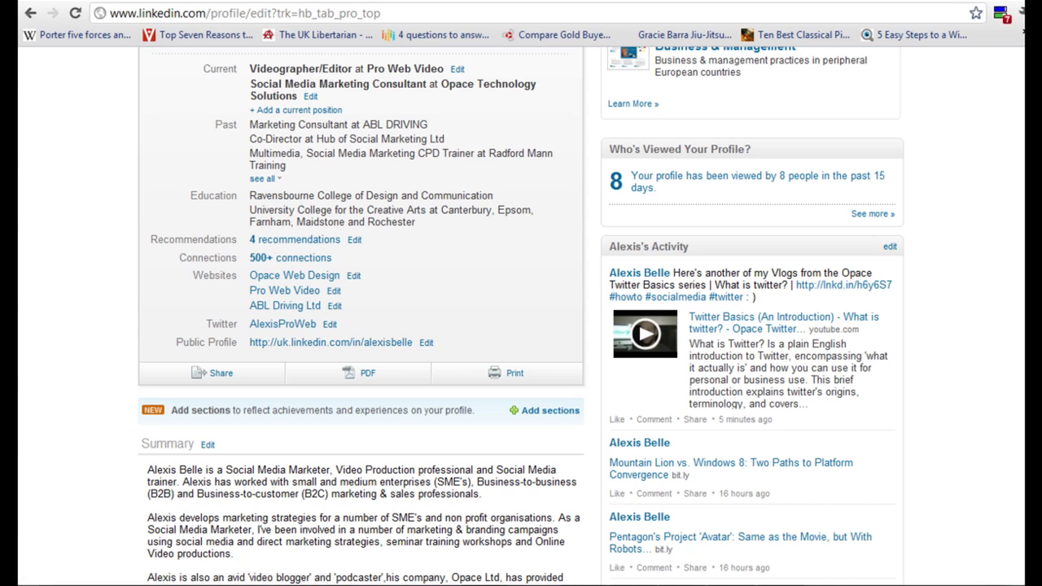
{"action": "scroll", "coordinate": [520, 316], "scroll_direction": "down", "scroll_amount": 5}
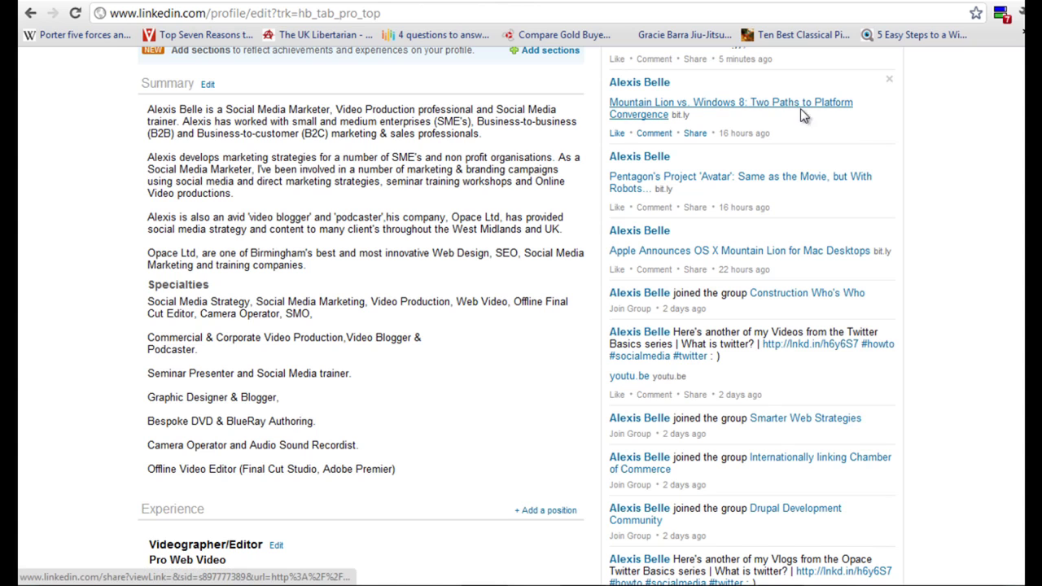
{"action": "scroll", "coordinate": [517, 316], "scroll_direction": "down", "scroll_amount": 3}
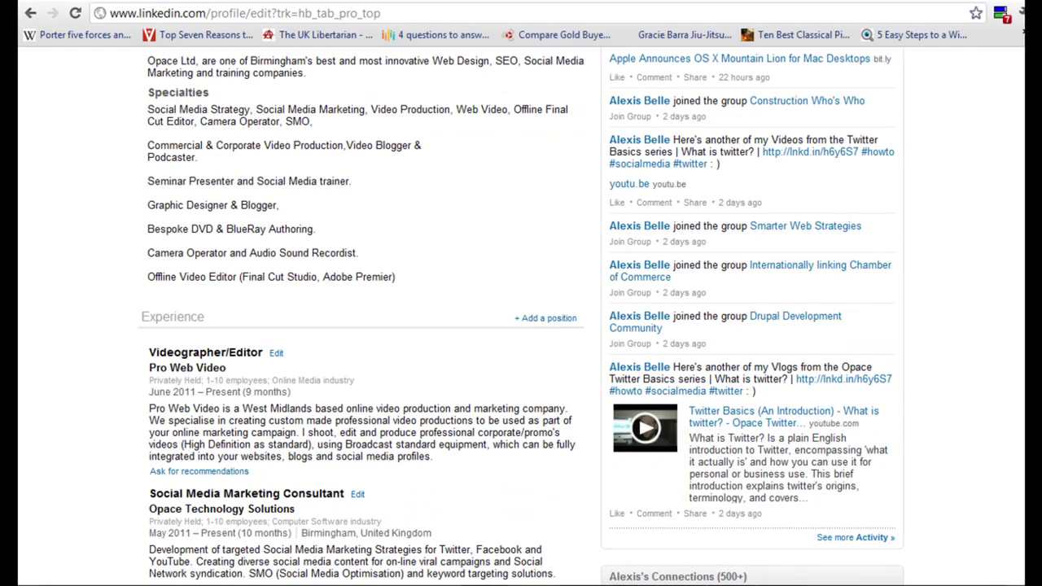
{"action": "scroll", "coordinate": [521, 316], "scroll_direction": "down", "scroll_amount": 4}
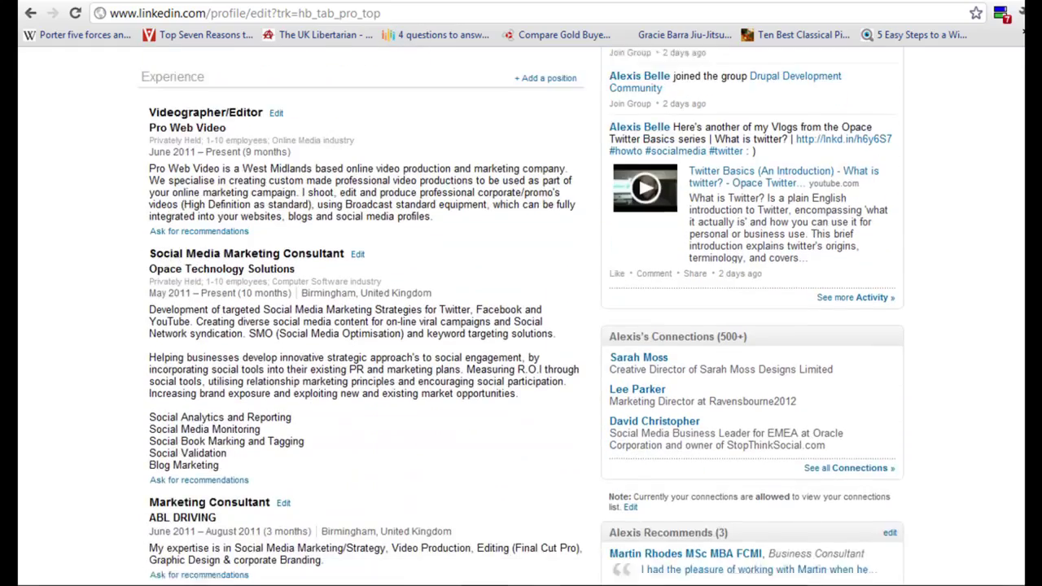
{"action": "scroll", "coordinate": [521, 315], "scroll_direction": "down", "scroll_amount": 2}
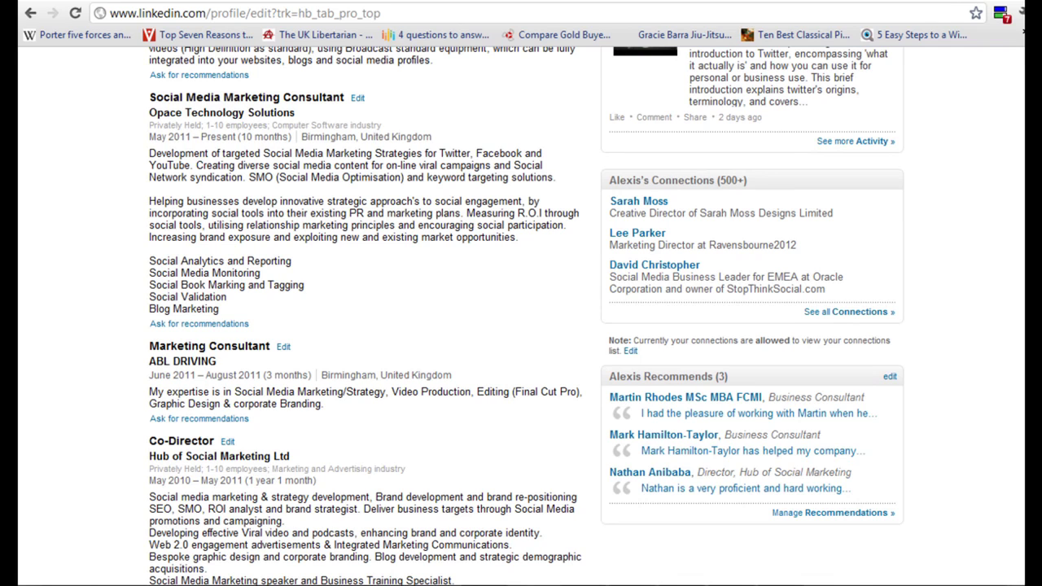
{"action": "scroll", "coordinate": [521, 315], "scroll_direction": "down", "scroll_amount": 4}
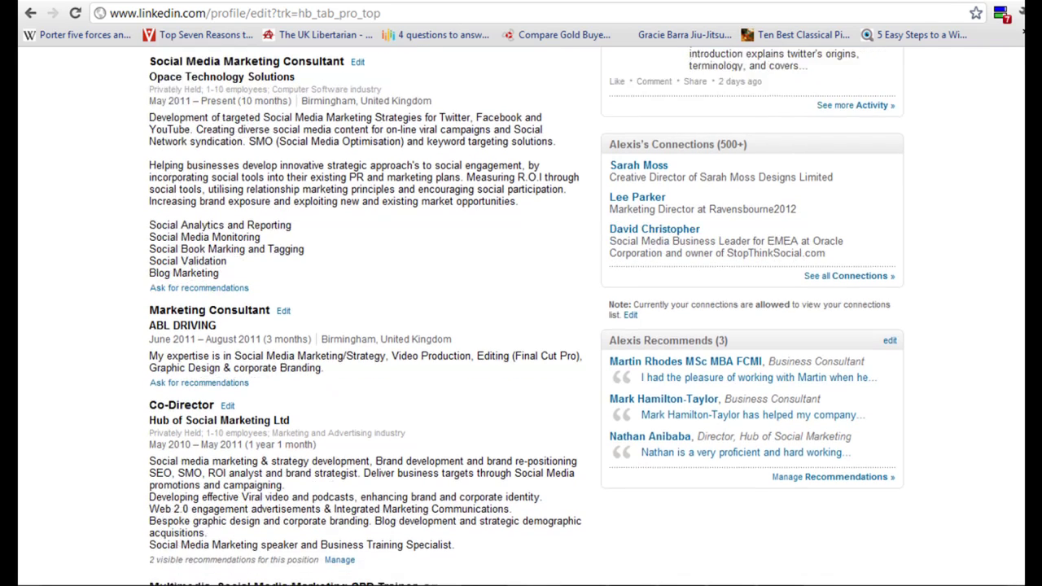
{"action": "scroll", "coordinate": [521, 316], "scroll_direction": "down", "scroll_amount": 10}
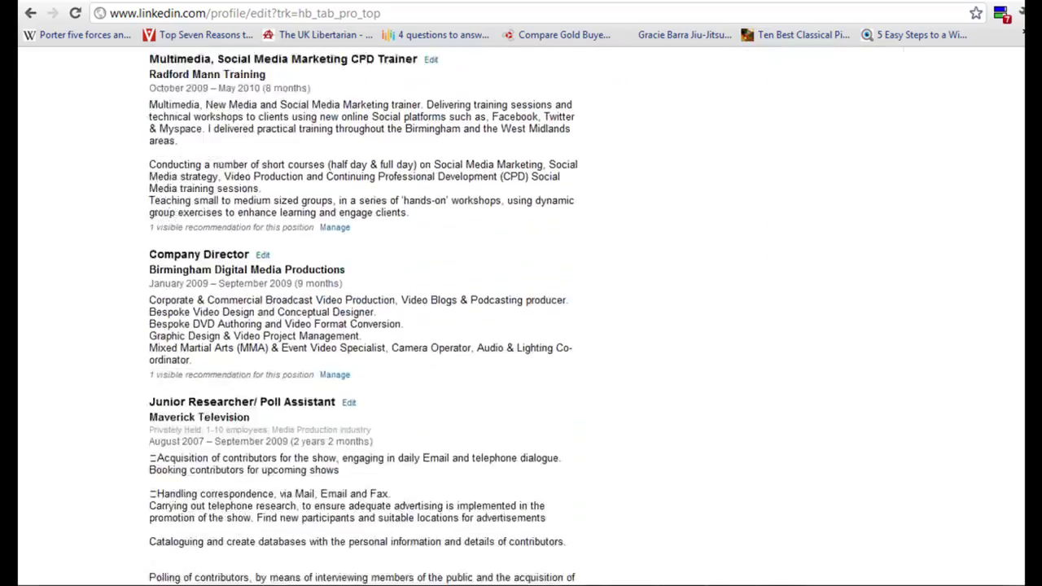
{"action": "scroll", "coordinate": [521, 316], "scroll_direction": "down", "scroll_amount": 13}
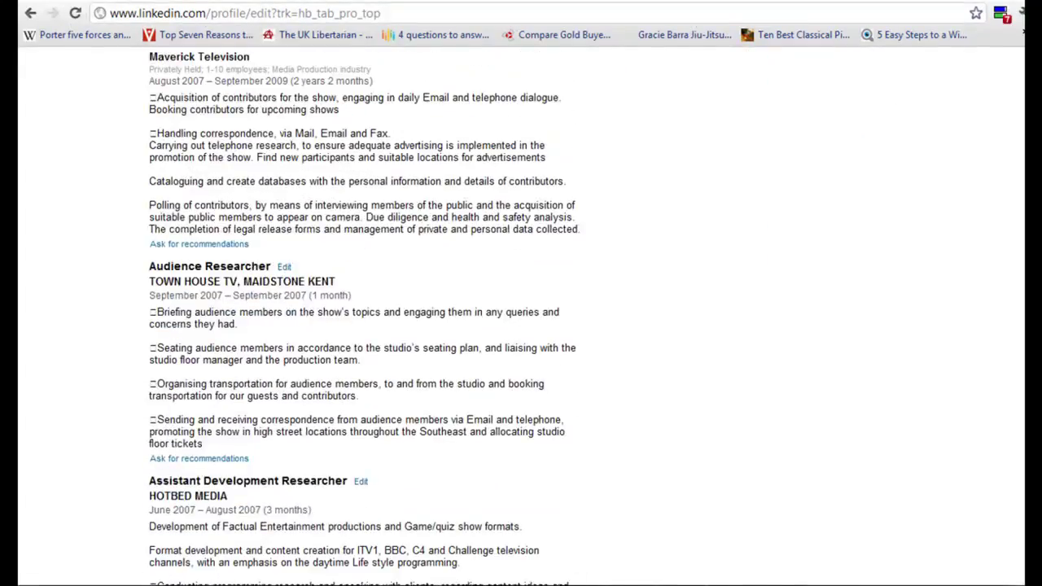
Step: Examine the profile's skills and expertise, education and recommendations sections
{"action": "scroll", "coordinate": [684, 178], "scroll_direction": "down", "scroll_amount": 3}
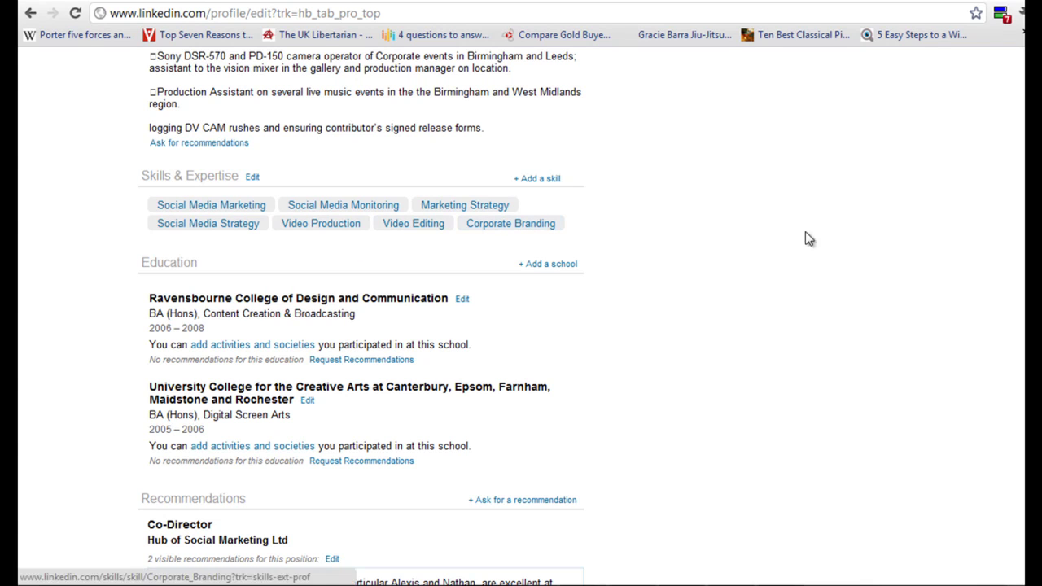
{"action": "scroll", "coordinate": [361, 315], "scroll_direction": "down", "scroll_amount": 2}
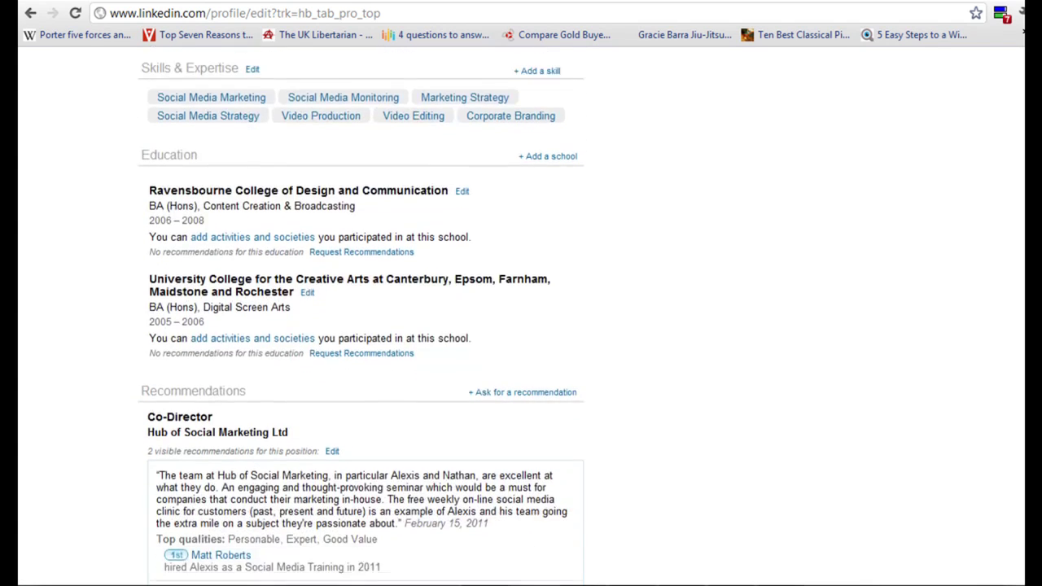
{"action": "scroll", "coordinate": [361, 316], "scroll_direction": "down", "scroll_amount": 1}
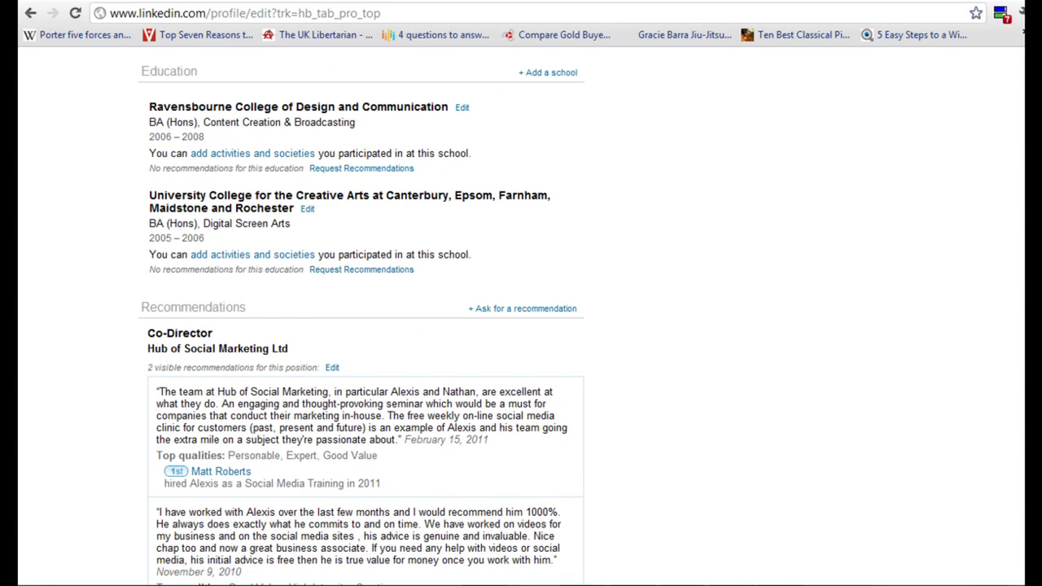
{"action": "scroll", "coordinate": [361, 315], "scroll_direction": "down", "scroll_amount": 3}
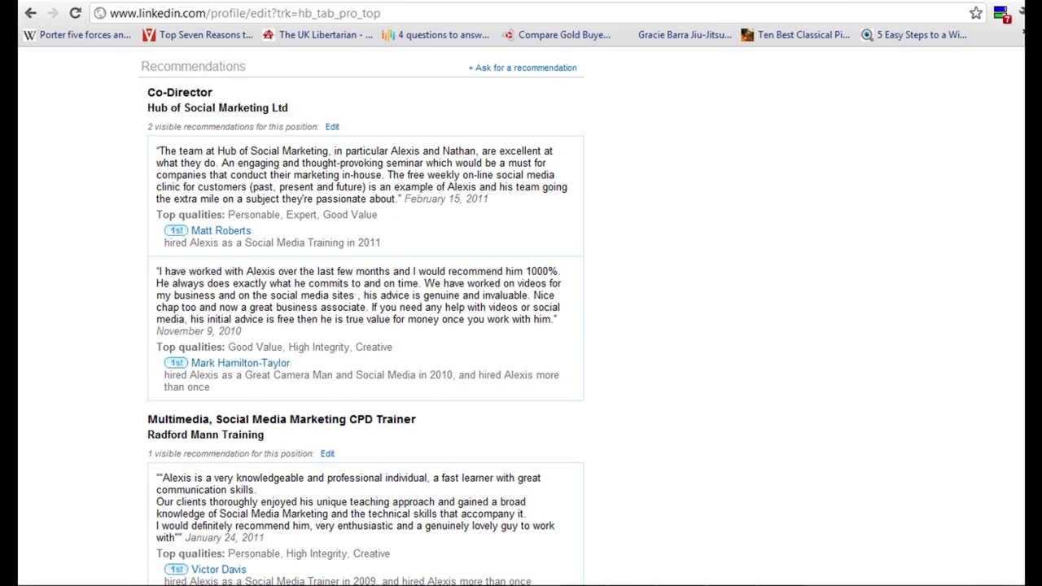
{"action": "scroll", "coordinate": [361, 316], "scroll_direction": "down", "scroll_amount": 4}
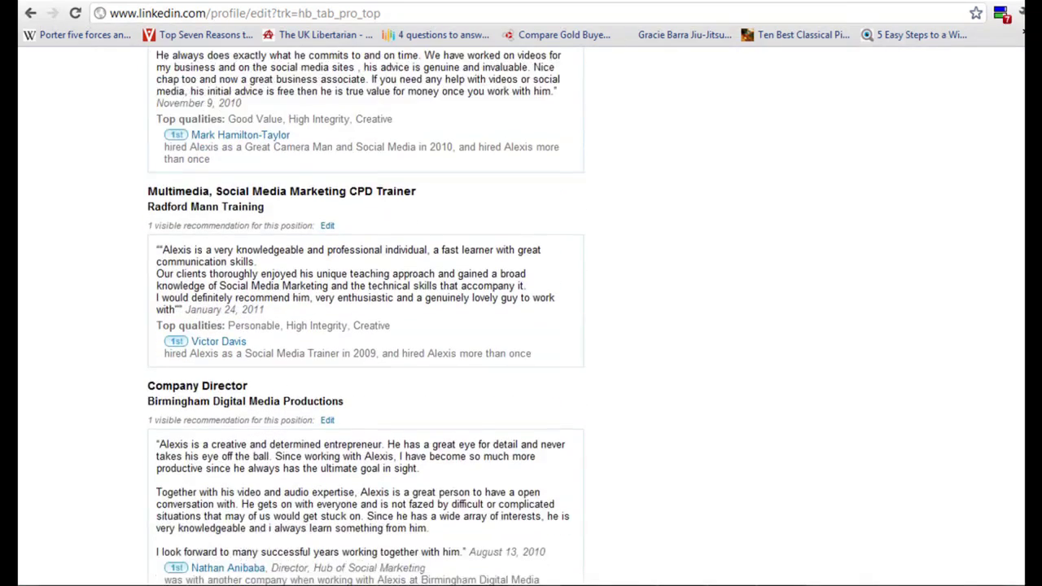
{"action": "scroll", "coordinate": [362, 316], "scroll_direction": "down", "scroll_amount": 3}
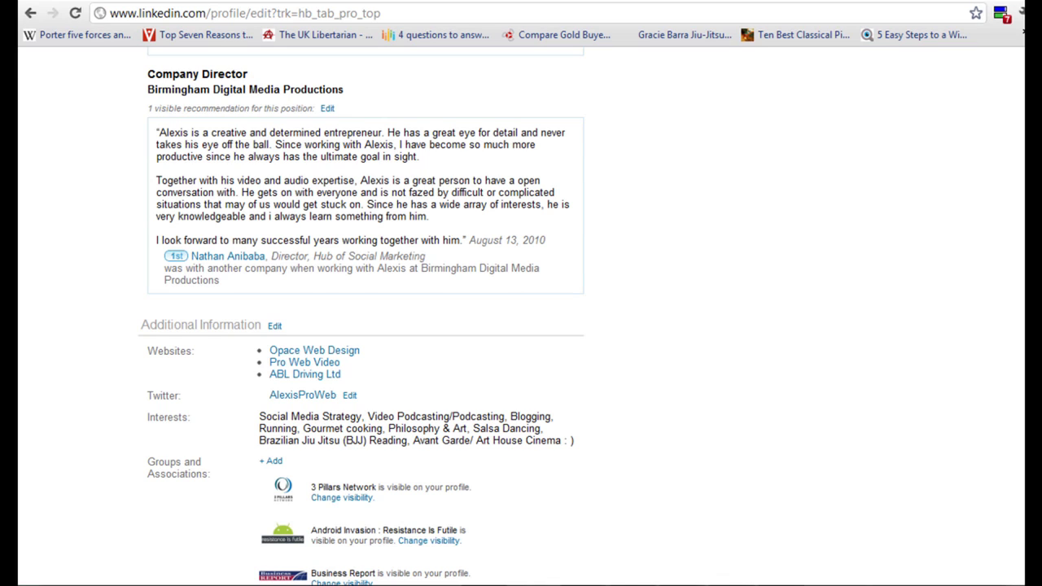
Step: Look through the profile's additional information, group memberships, personal information and added applications, and return to the start of the profile
{"action": "scroll", "coordinate": [269, 510], "scroll_direction": "down", "scroll_amount": 3}
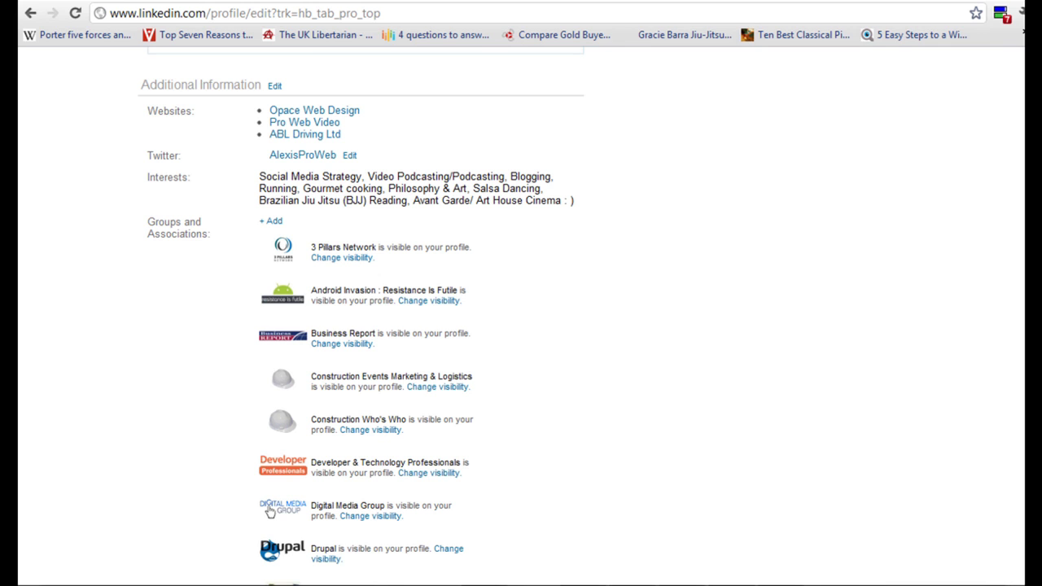
{"action": "scroll", "coordinate": [270, 510], "scroll_direction": "down", "scroll_amount": 6}
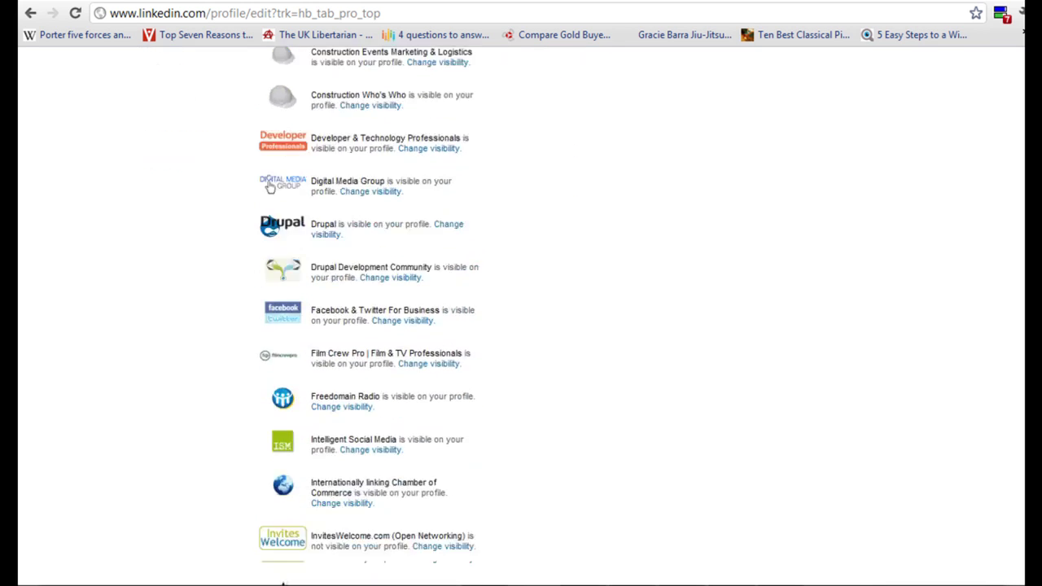
{"action": "scroll", "coordinate": [367, 316], "scroll_direction": "down", "scroll_amount": 5}
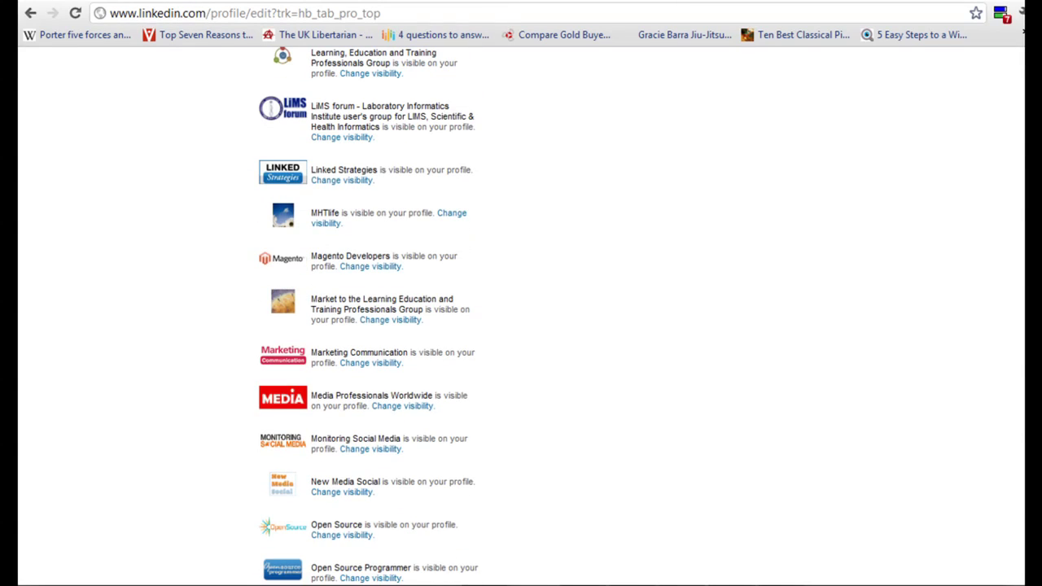
{"action": "scroll", "coordinate": [367, 316], "scroll_direction": "down", "scroll_amount": 4}
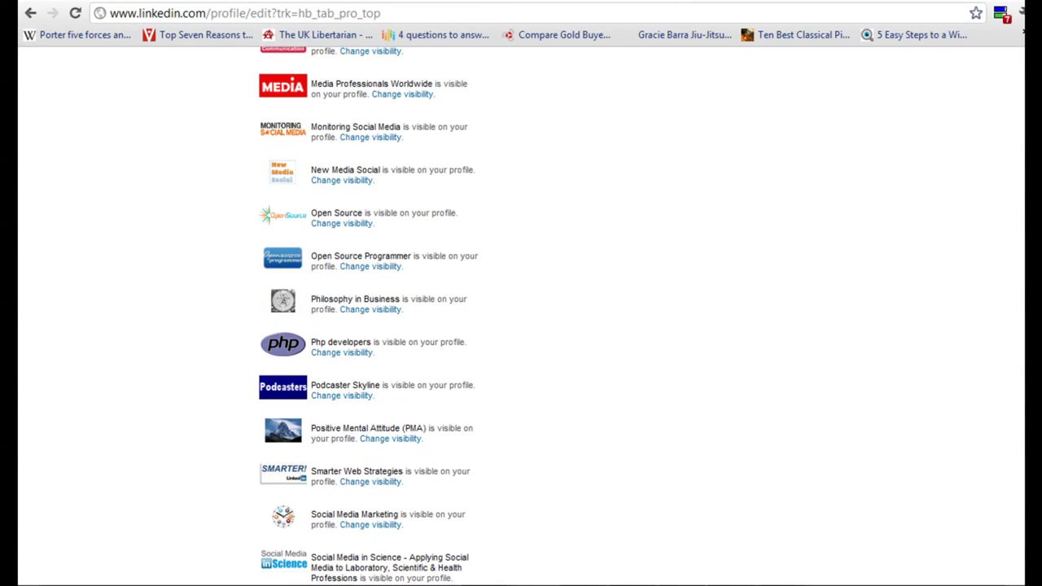
{"action": "scroll", "coordinate": [367, 316], "scroll_direction": "down", "scroll_amount": 4}
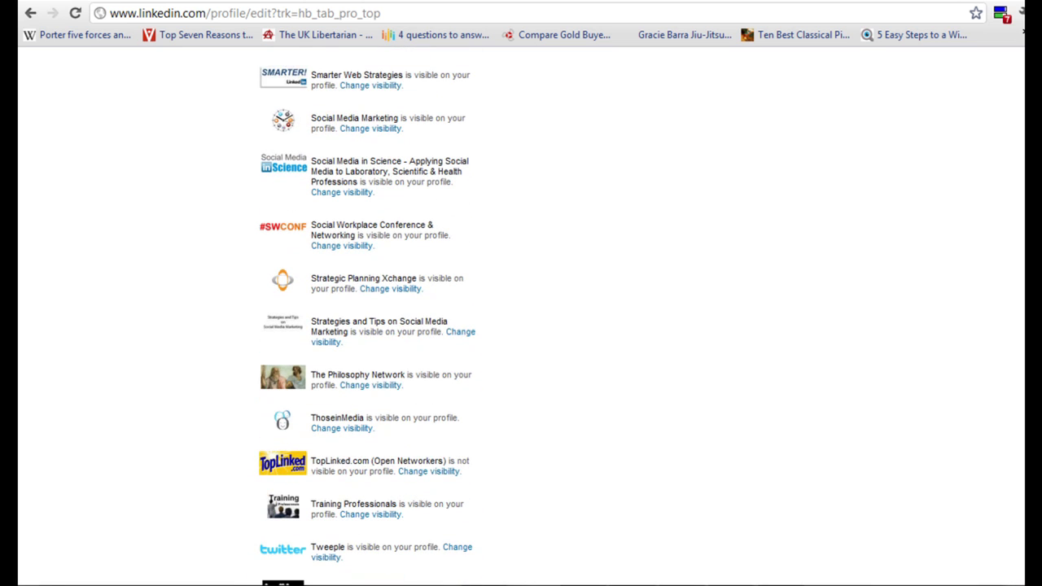
{"action": "scroll", "coordinate": [367, 315], "scroll_direction": "down", "scroll_amount": 6}
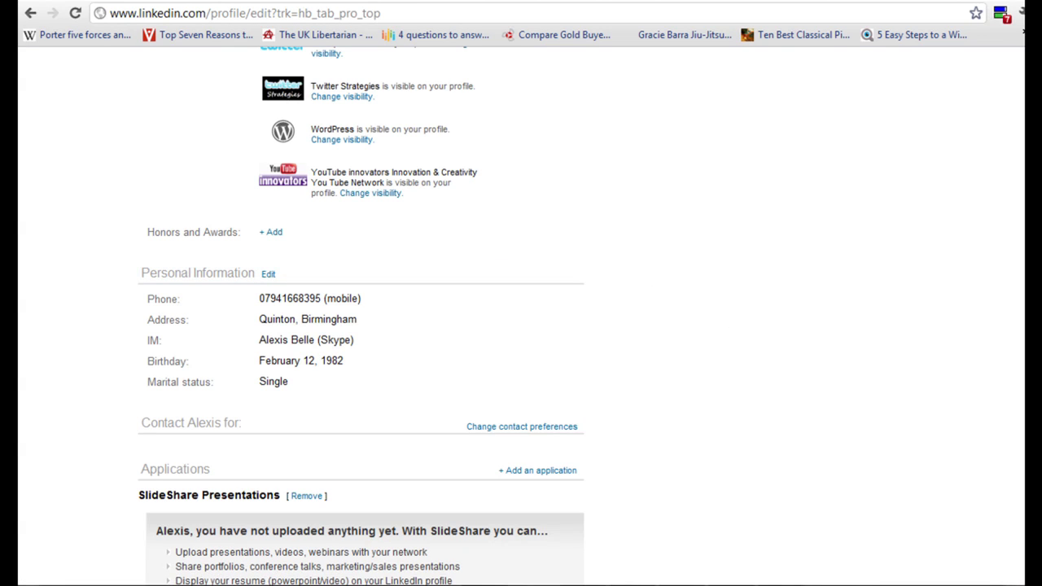
{"action": "scroll", "coordinate": [520, 325], "scroll_direction": "down", "scroll_amount": 3}
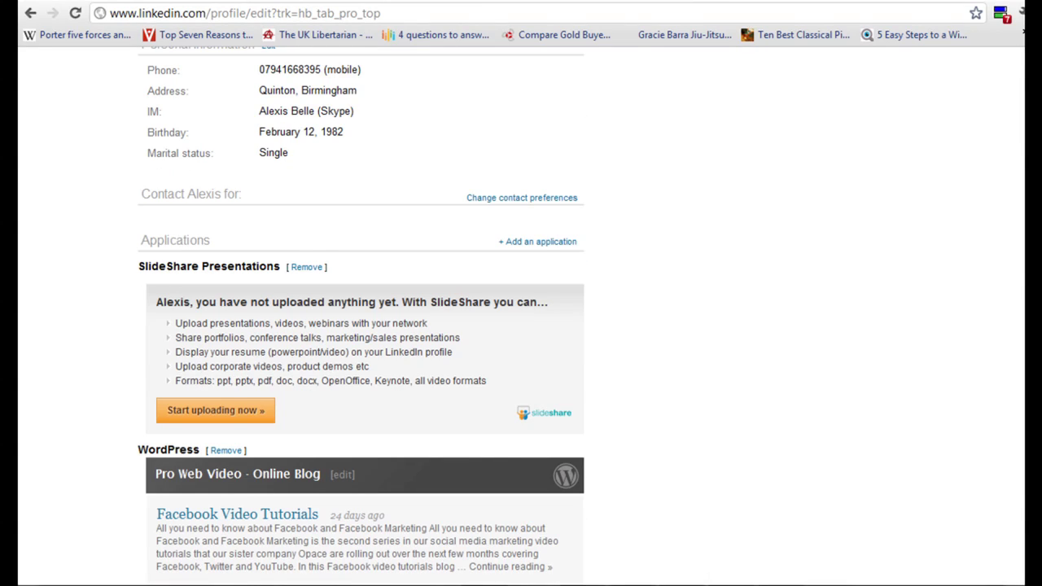
{"action": "scroll", "coordinate": [361, 316], "scroll_direction": "down", "scroll_amount": 1}
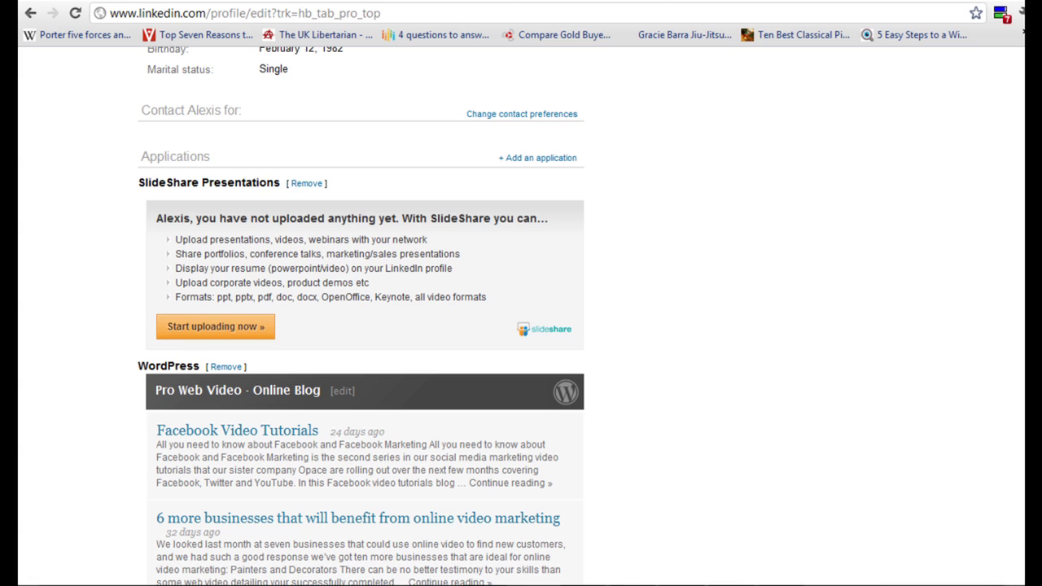
{"action": "scroll", "coordinate": [361, 315], "scroll_direction": "down", "scroll_amount": 1}
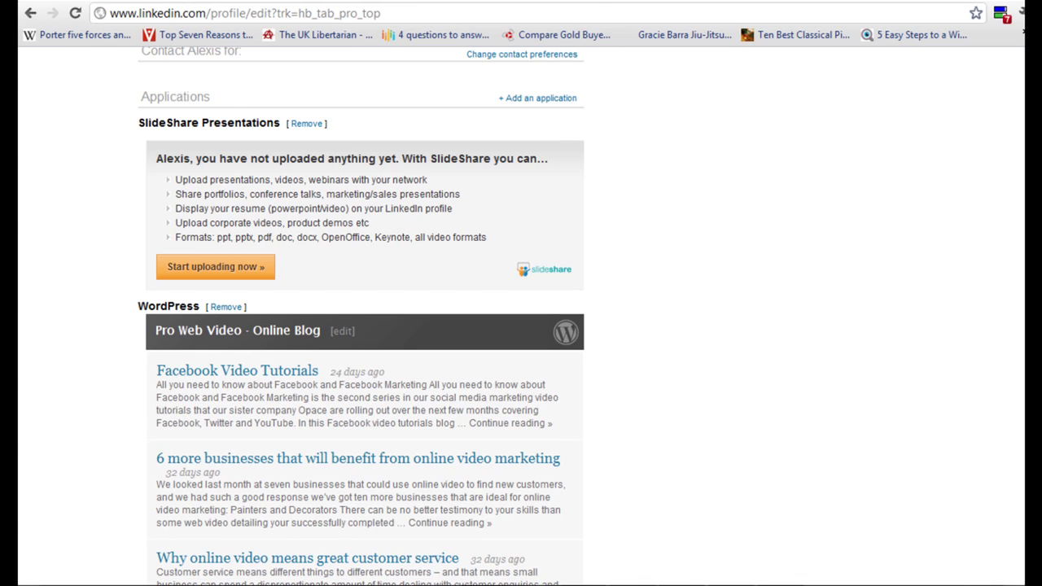
{"action": "scroll", "coordinate": [361, 315], "scroll_direction": "down", "scroll_amount": 8}
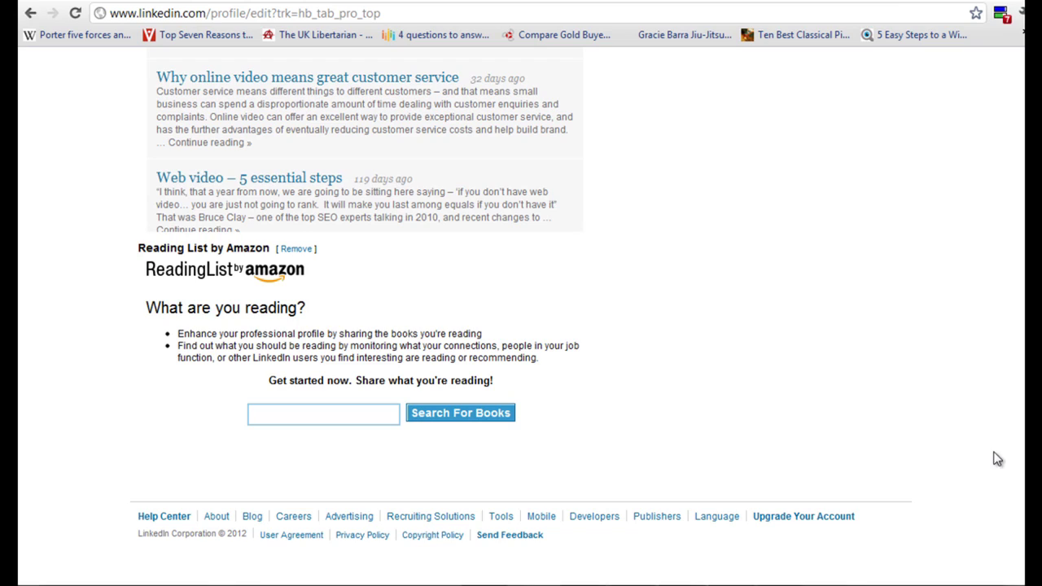
{"action": "scroll", "coordinate": [521, 326], "scroll_direction": "up", "scroll_amount": 20}
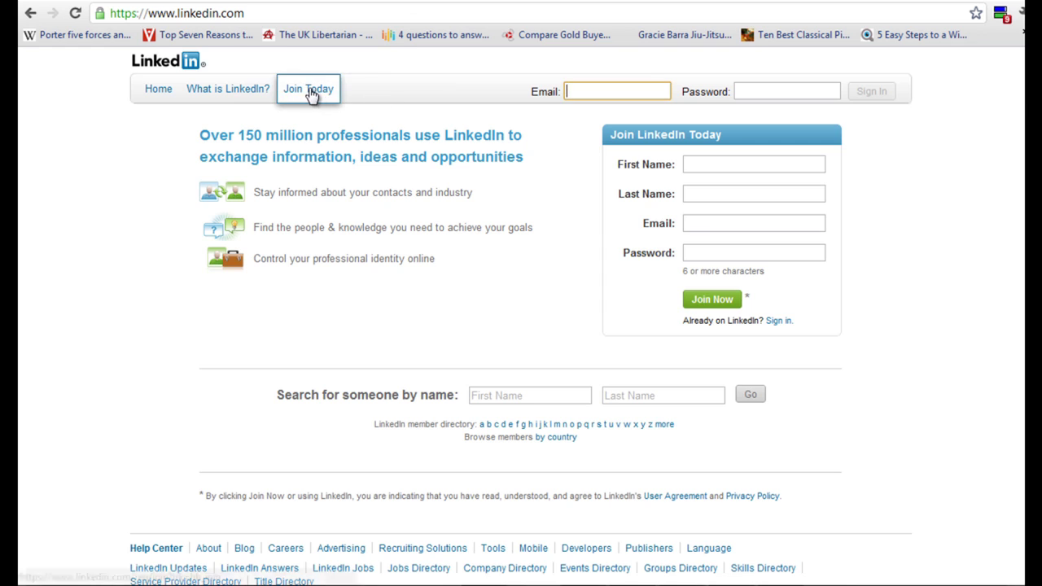
Step: Fill in the first name, last name and e-mail address in the Join LinkedIn Today form
{"action": "left_click", "coordinate": [709, 167]}
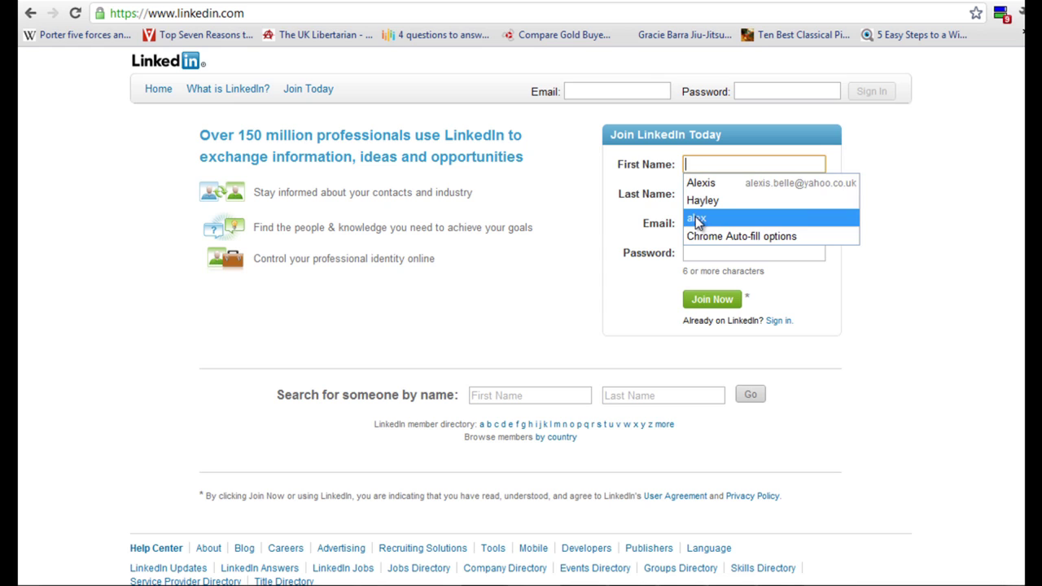
{"action": "left_click", "coordinate": [697, 218]}
{"action": "left_click", "coordinate": [696, 192]}
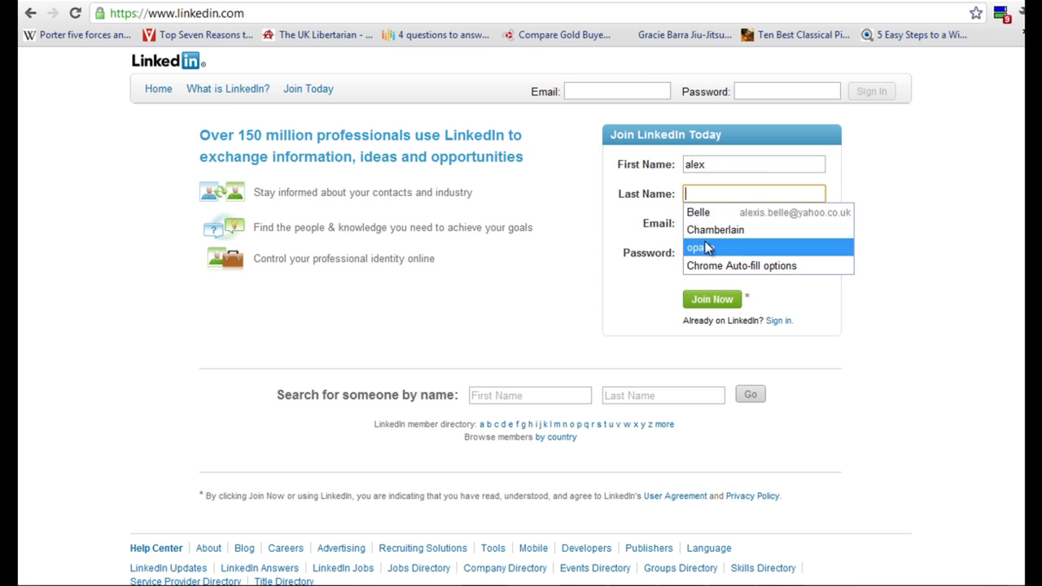
{"action": "left_click", "coordinate": [704, 242]}
{"action": "left_click", "coordinate": [695, 223]}
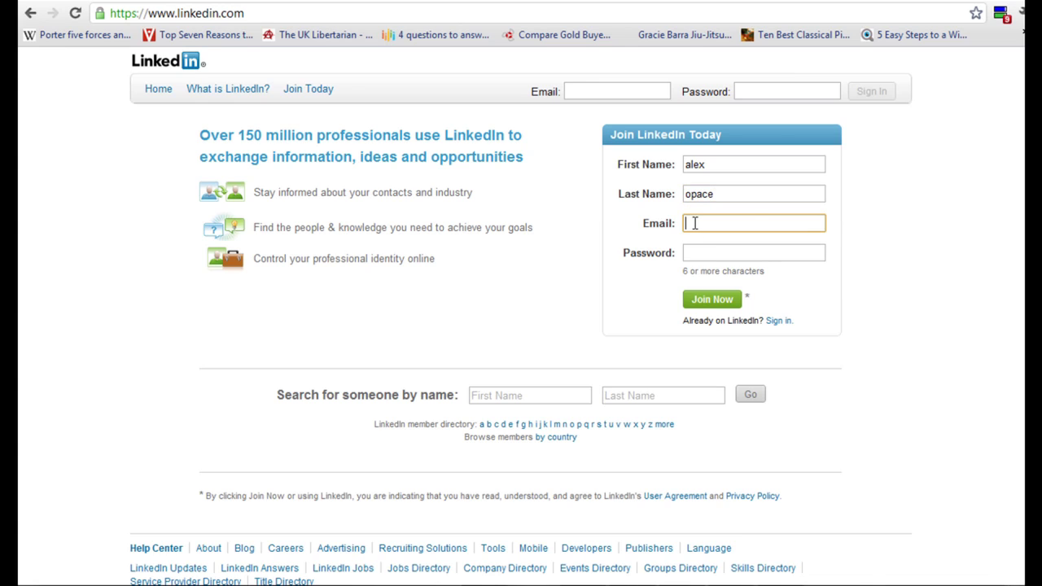
{"action": "key", "text": "ctrl+v"}
Step: Enter the account password in the sign-up form and submit it to join
{"action": "left_click", "coordinate": [696, 255]}
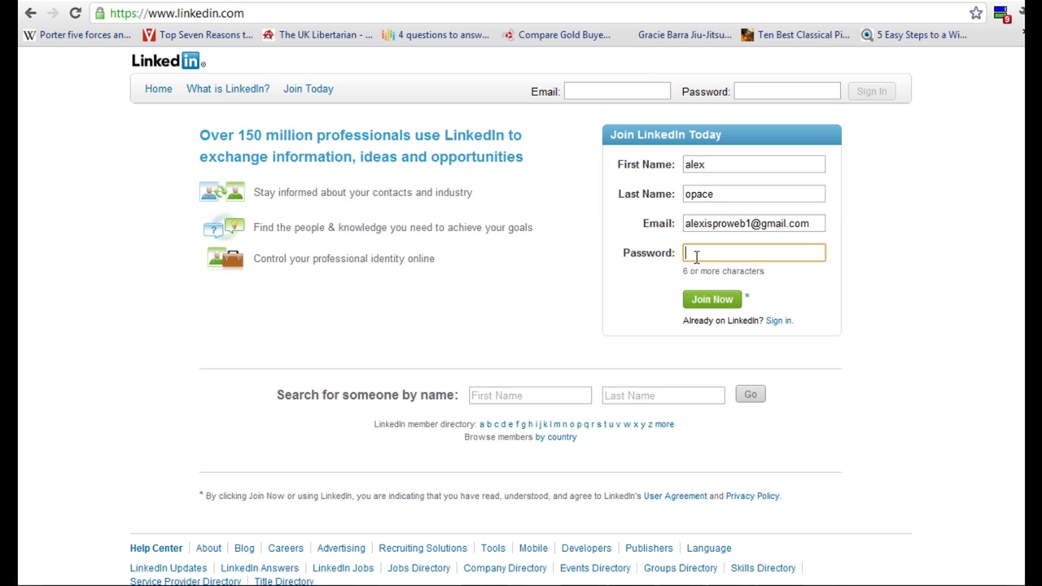
{"action": "type", "text": "•••••••••"}
{"action": "left_click", "coordinate": [701, 301]}
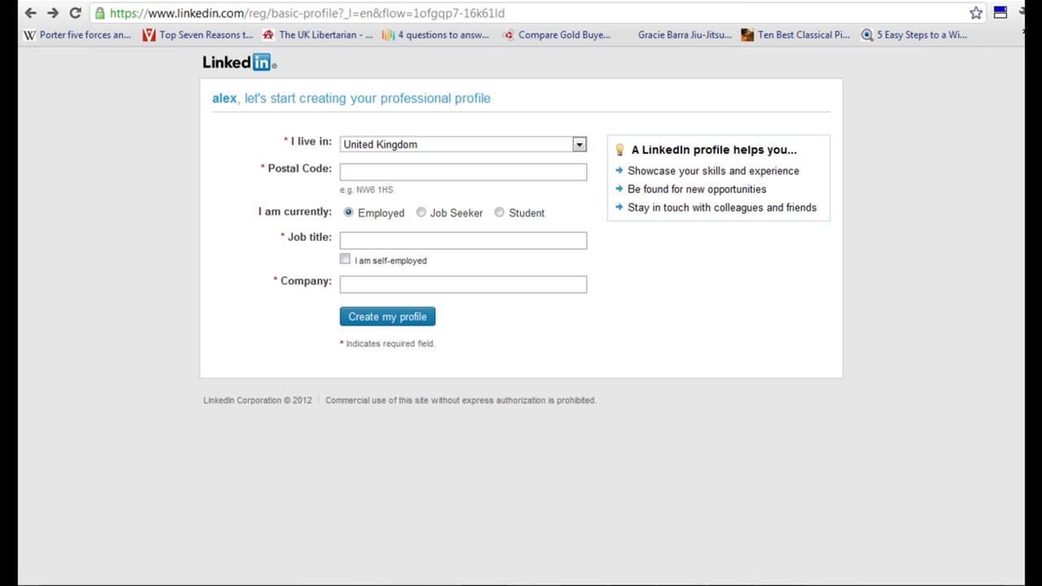
Step: Enter the postal code and set the job title to Marketing Consultant in the basic profile form
{"action": "left_click", "coordinate": [367, 176]}
{"action": "type", "text": "b18"}
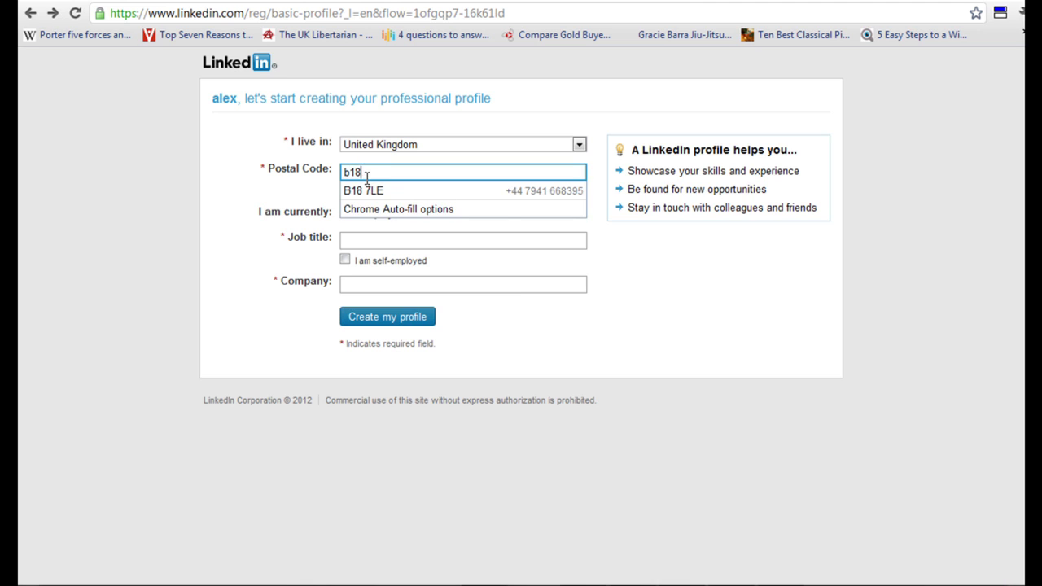
{"action": "type", "text": "7le"}
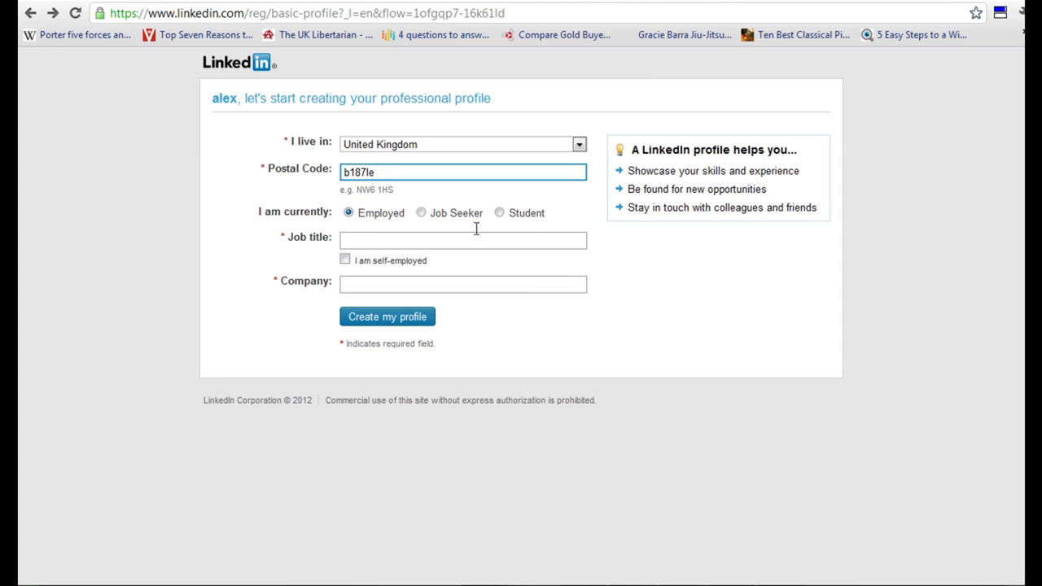
{"action": "left_click", "coordinate": [357, 241]}
{"action": "type", "text": "Mar"}
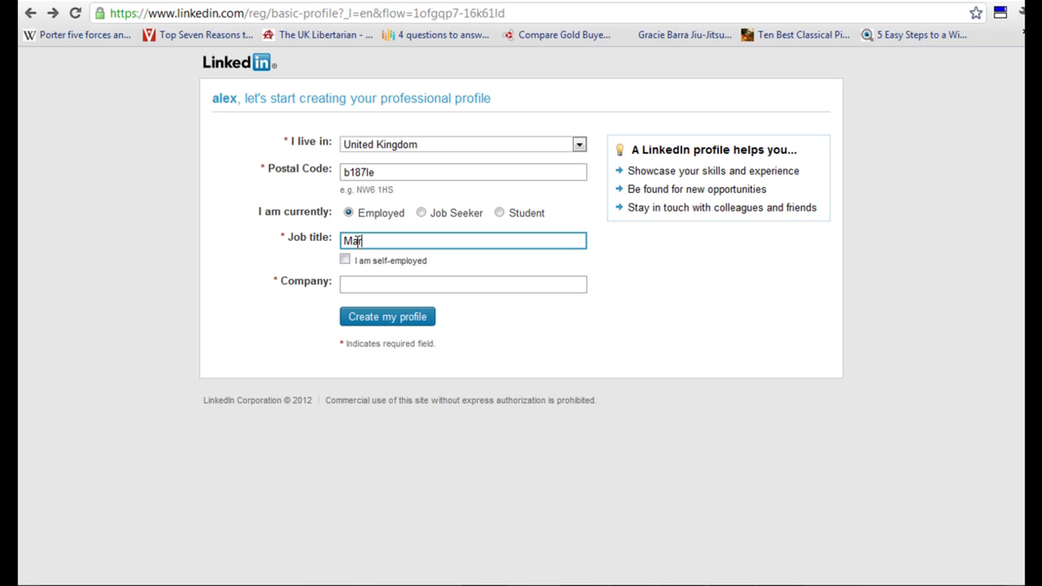
{"action": "type", "text": "keting Consultant"}
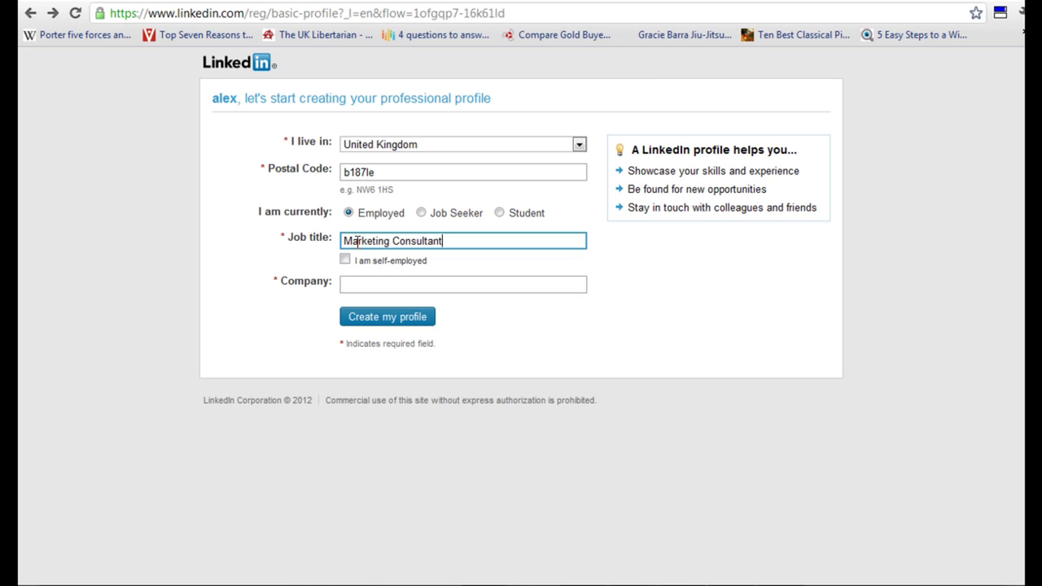
Step: Set the company to Opace Technology Solutions from the suggestions and create the professional profile
{"action": "left_click", "coordinate": [376, 287]}
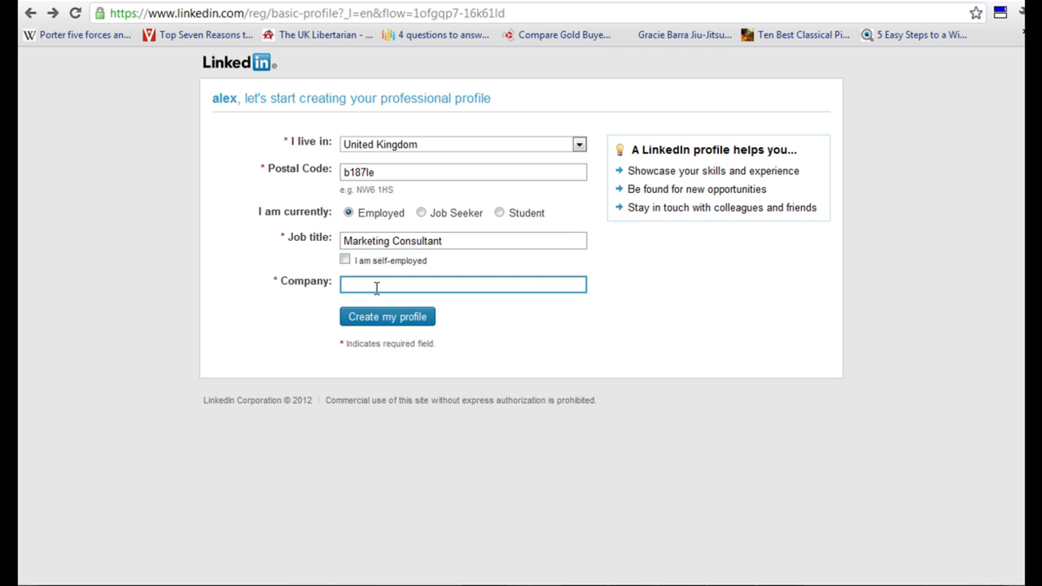
{"action": "type", "text": "Op"}
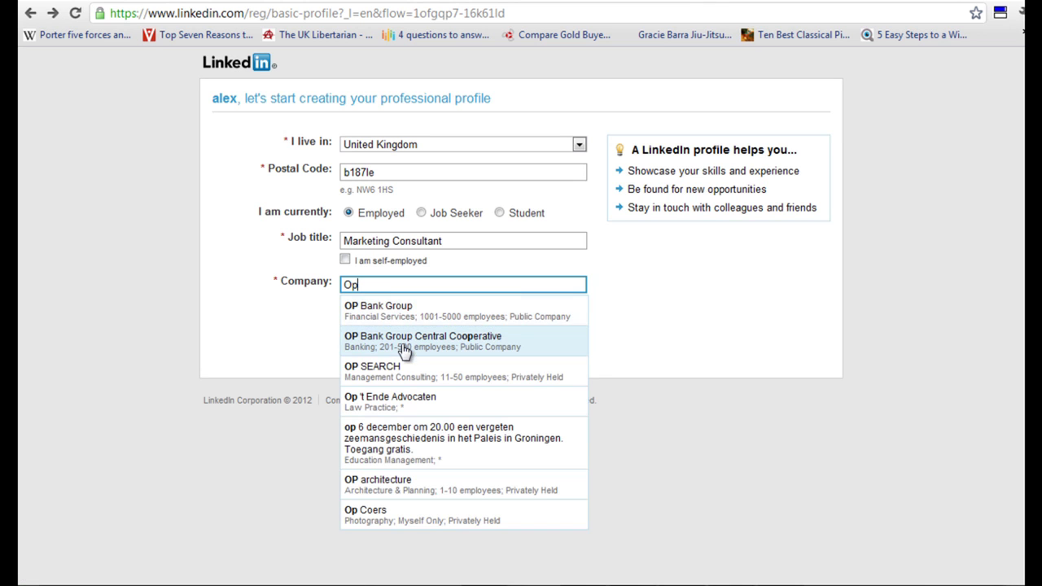
{"action": "type", "text": "ace"}
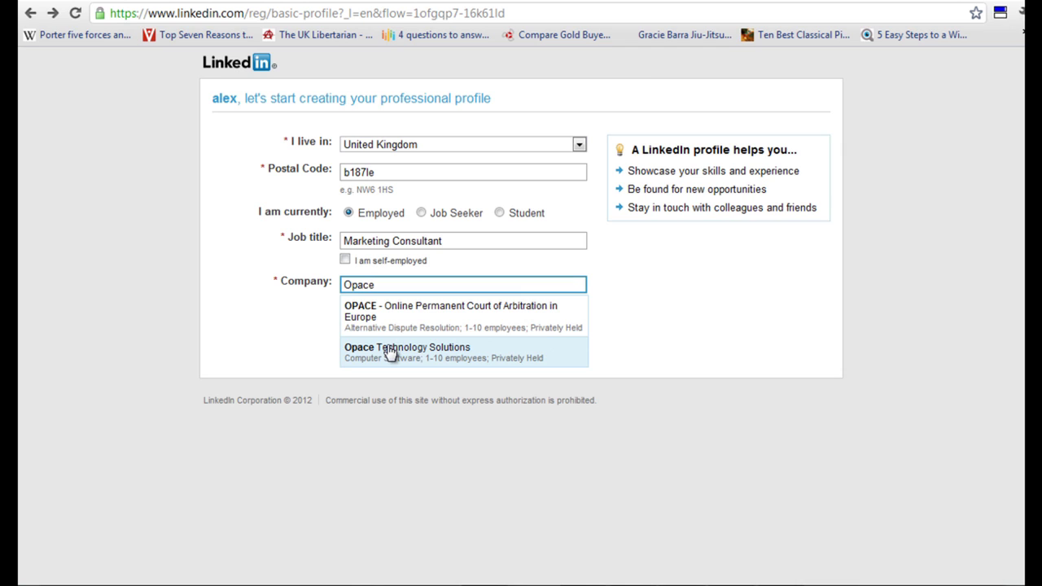
{"action": "left_click", "coordinate": [391, 350]}
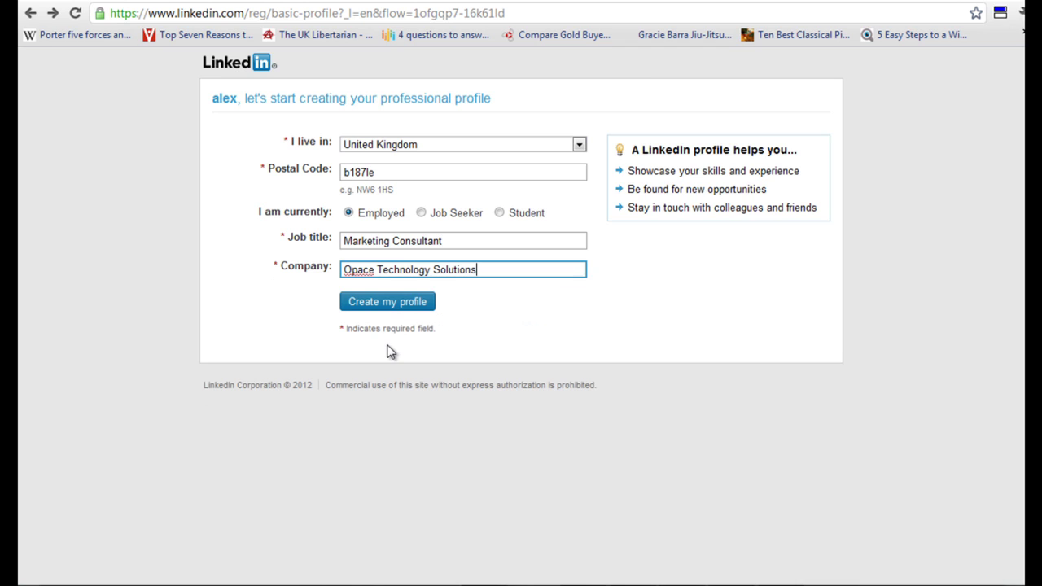
{"action": "left_click", "coordinate": [387, 308]}
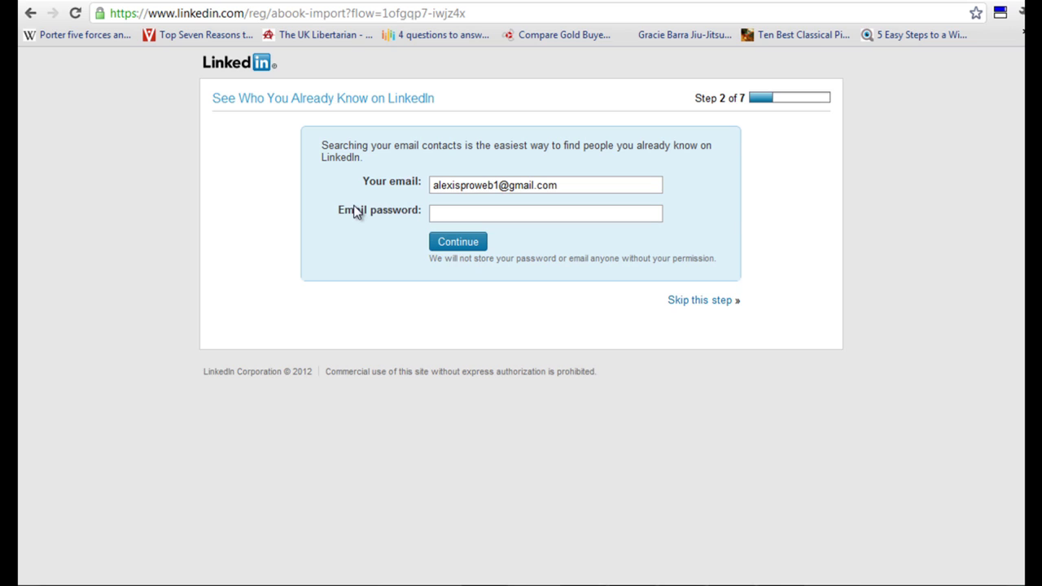
Step: Enter the e-mail account password and try to search the address book for people already on LinkedIn
{"action": "left_click", "coordinate": [441, 216]}
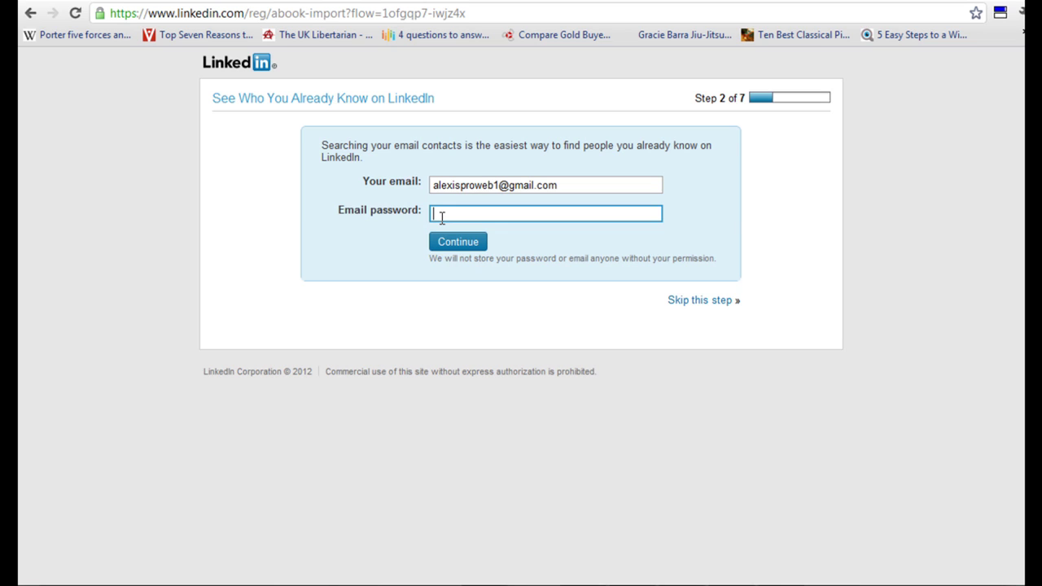
{"action": "type", "text": "••••••••"}
{"action": "left_click", "coordinate": [477, 242]}
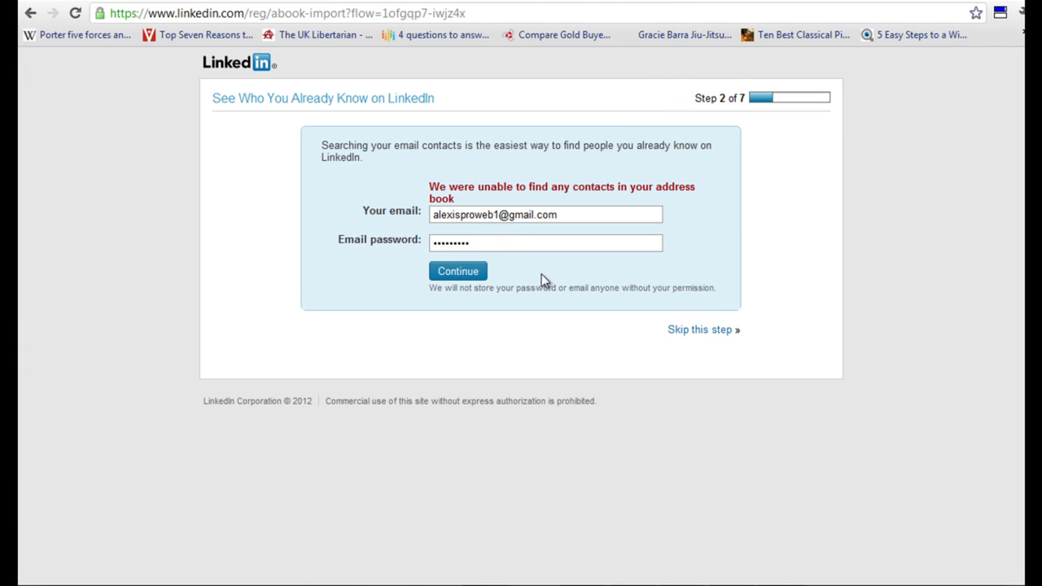
Step: Skip the contact search and the Facebook/Twitter sharing of the new profile, and choose the Basic (Free) plan
{"action": "left_click", "coordinate": [702, 333]}
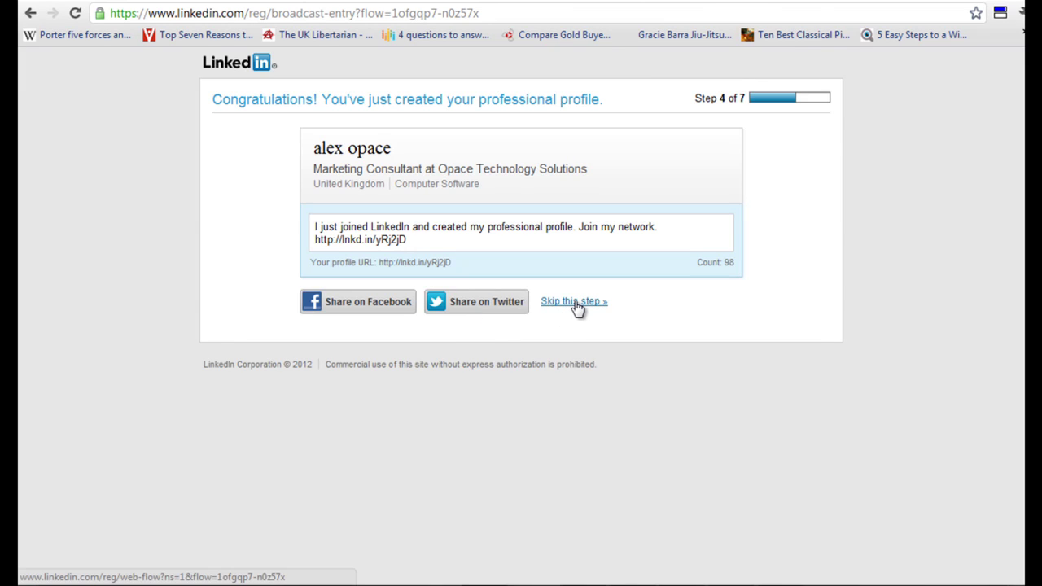
{"action": "left_click", "coordinate": [575, 301]}
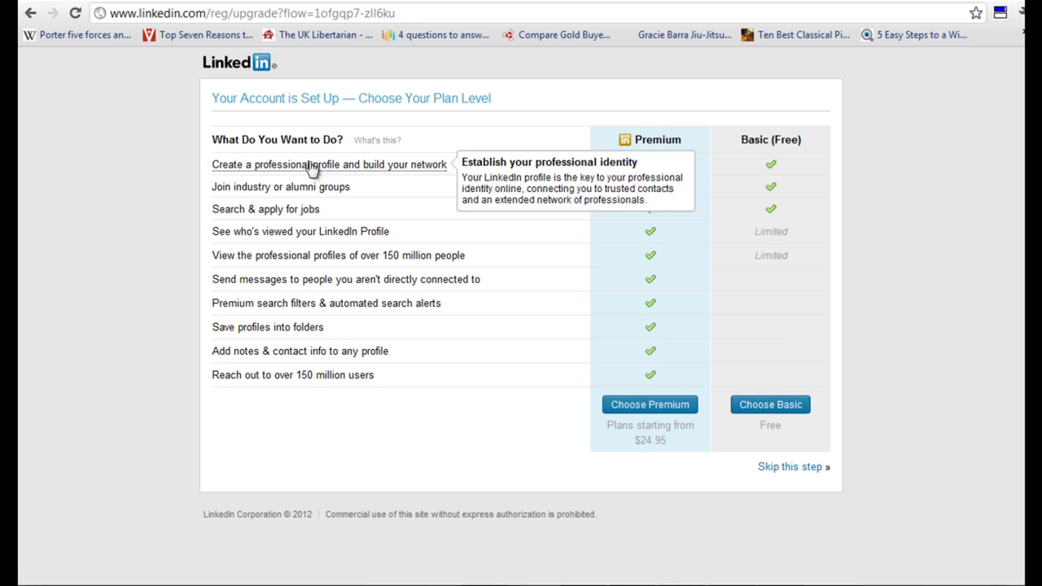
{"action": "left_click", "coordinate": [772, 406]}
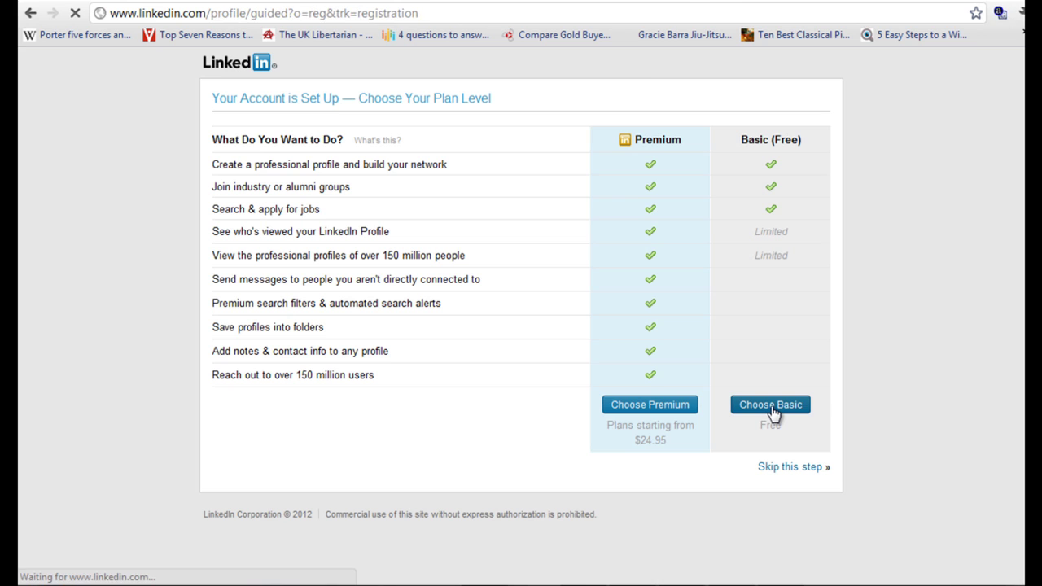